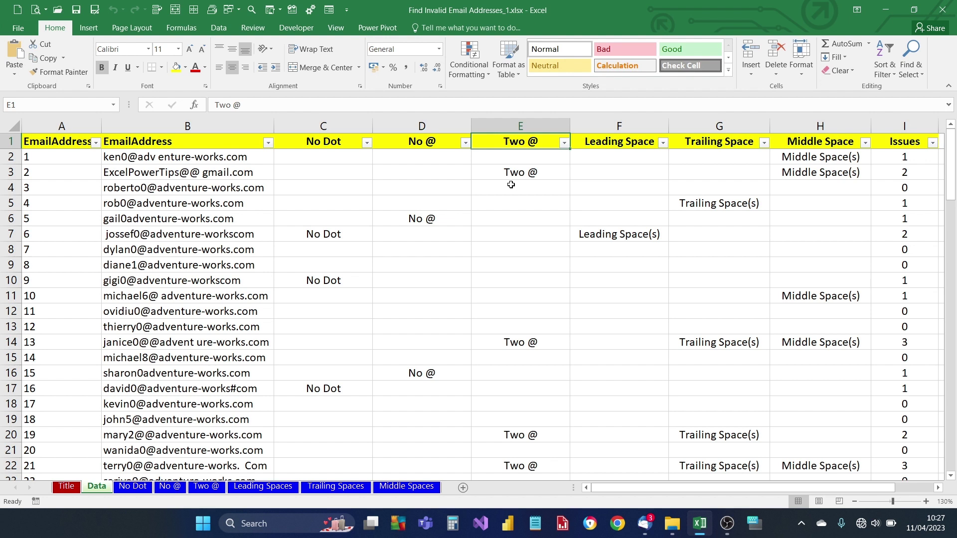
Review the Leading Space, Trailing Space and Middle Space check columns.
{"action": "left_click", "coordinate": [607, 144]}
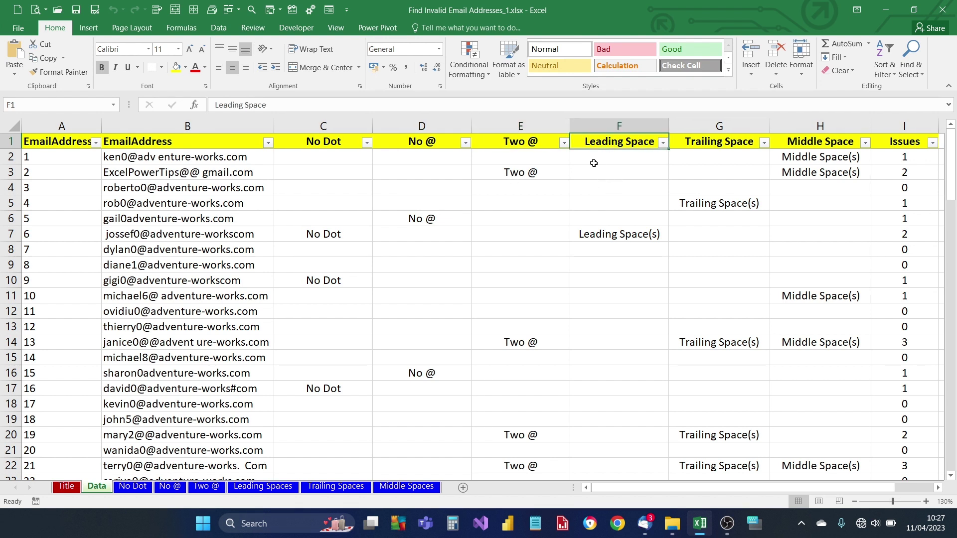
{"action": "left_click", "coordinate": [713, 146]}
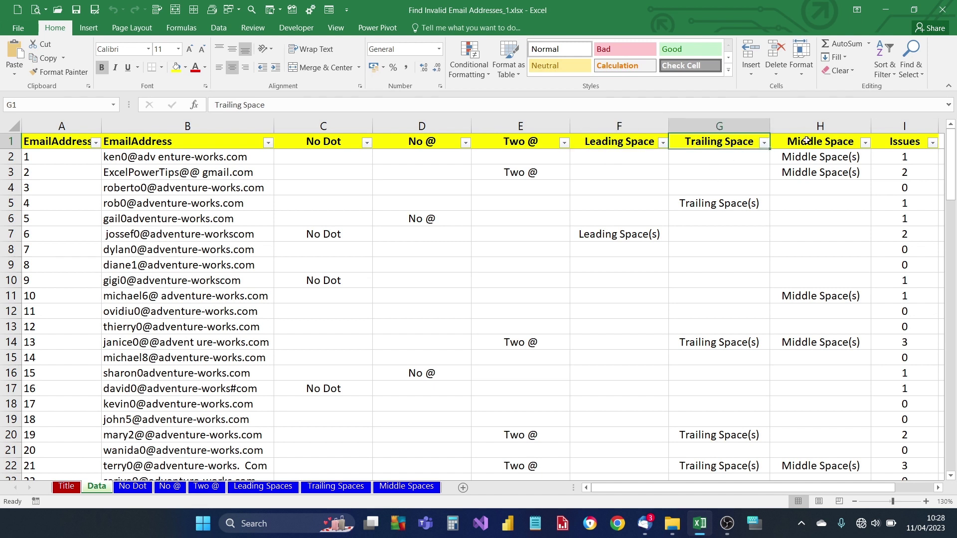
{"action": "left_click", "coordinate": [808, 139]}
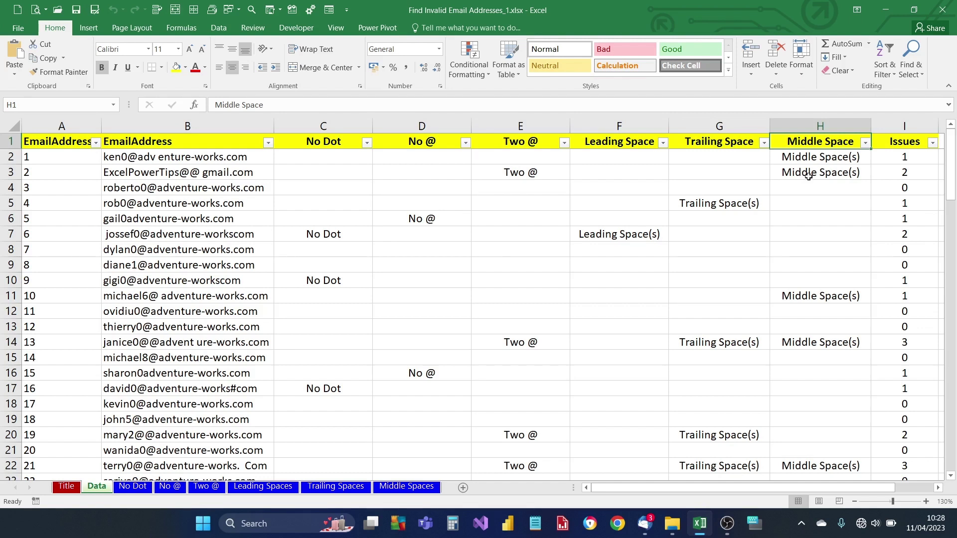
Inspect the Issues count formula =6-COUNTBLANK(C2:H2) and bring up the Issues filter choices.
{"action": "left_click", "coordinate": [896, 144]}
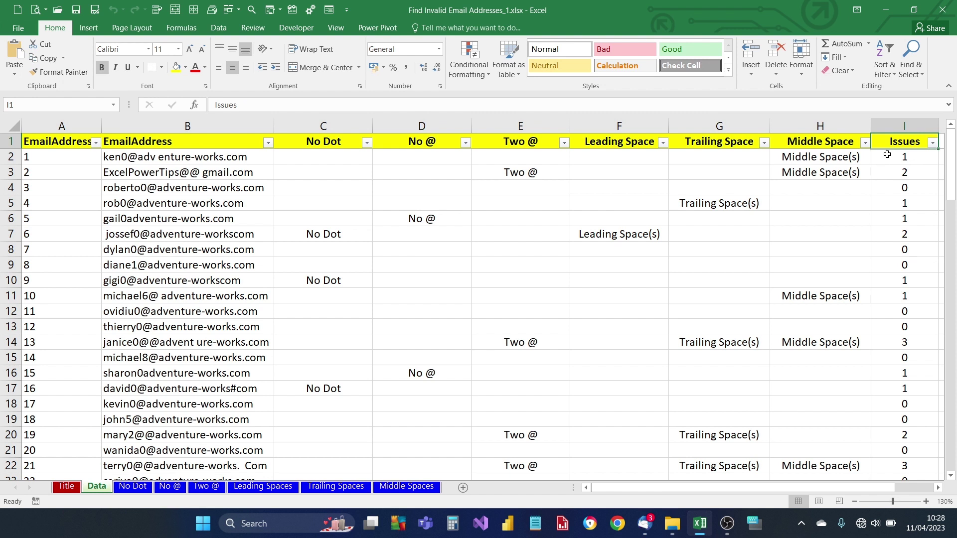
{"action": "left_click", "coordinate": [886, 155]}
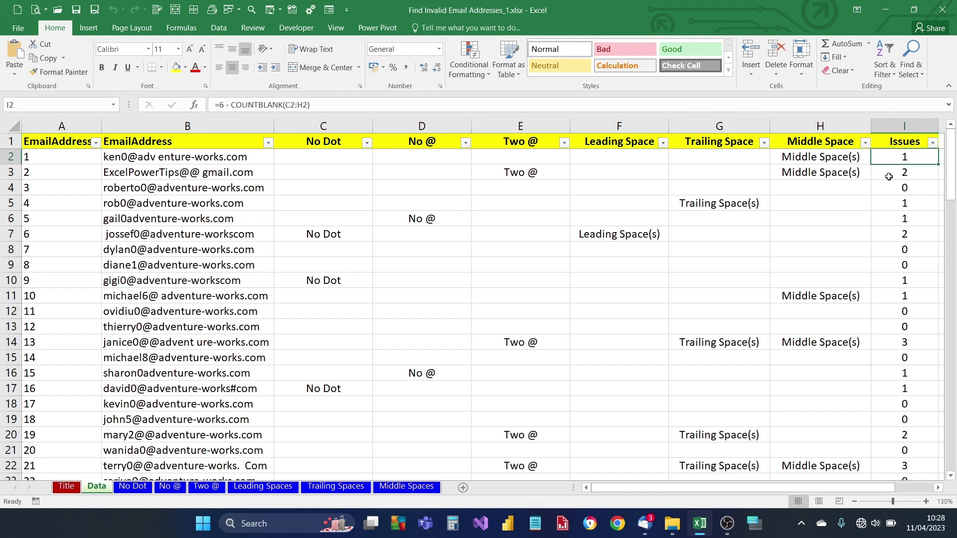
{"action": "left_click", "coordinate": [931, 143]}
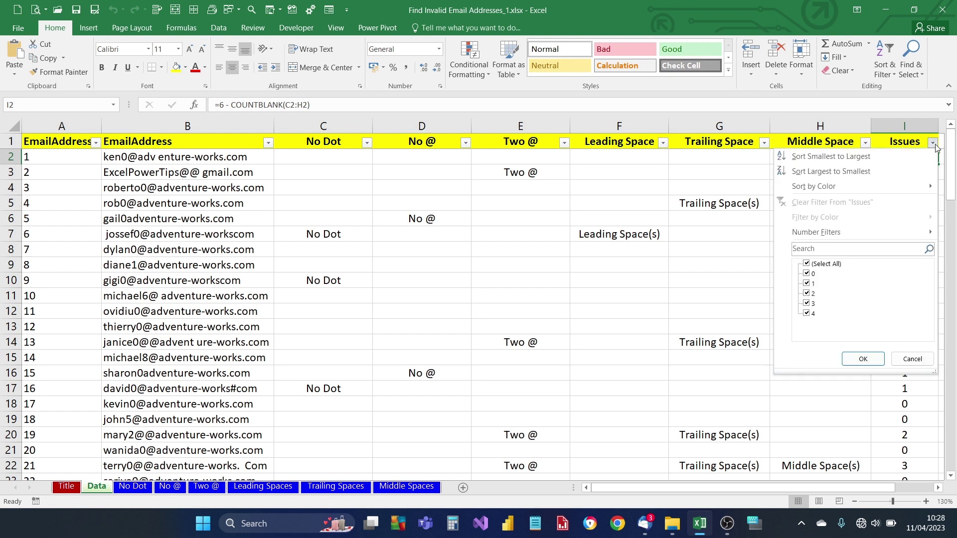
Close the Issues filter dropdown without changing it.
{"action": "left_click", "coordinate": [722, 167]}
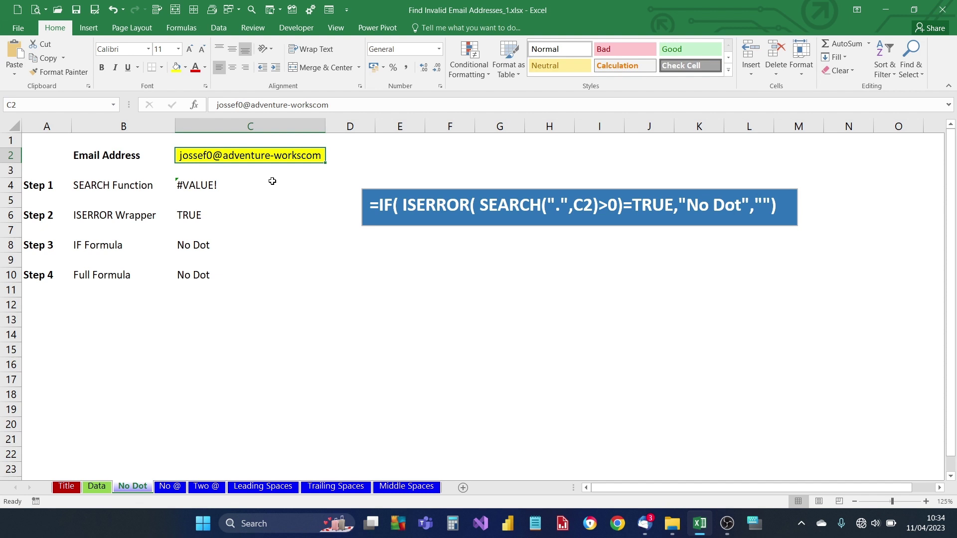
Step through the No Dot SEARCH, ISERROR, IF and full formulas in C4–C10.
{"action": "left_click", "coordinate": [209, 187]}
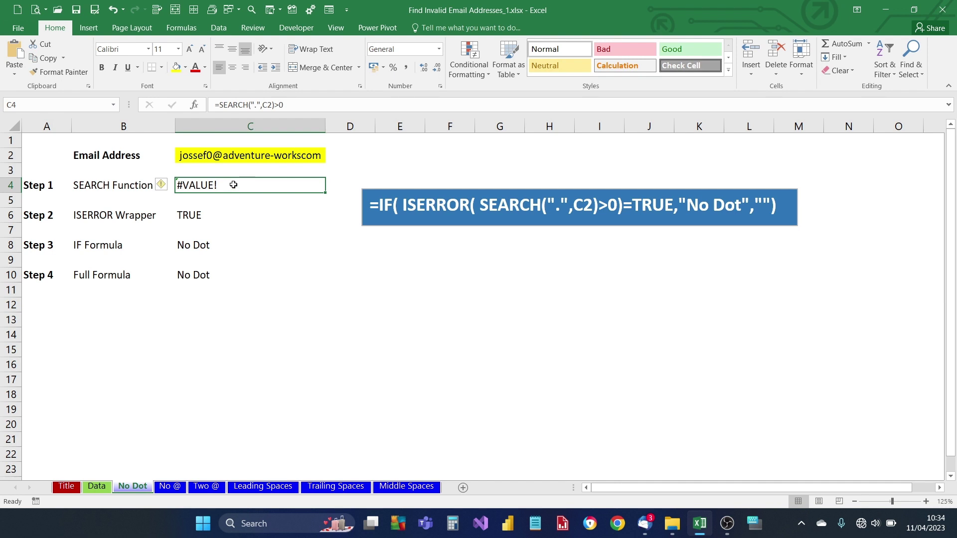
{"action": "left_click", "coordinate": [195, 215]}
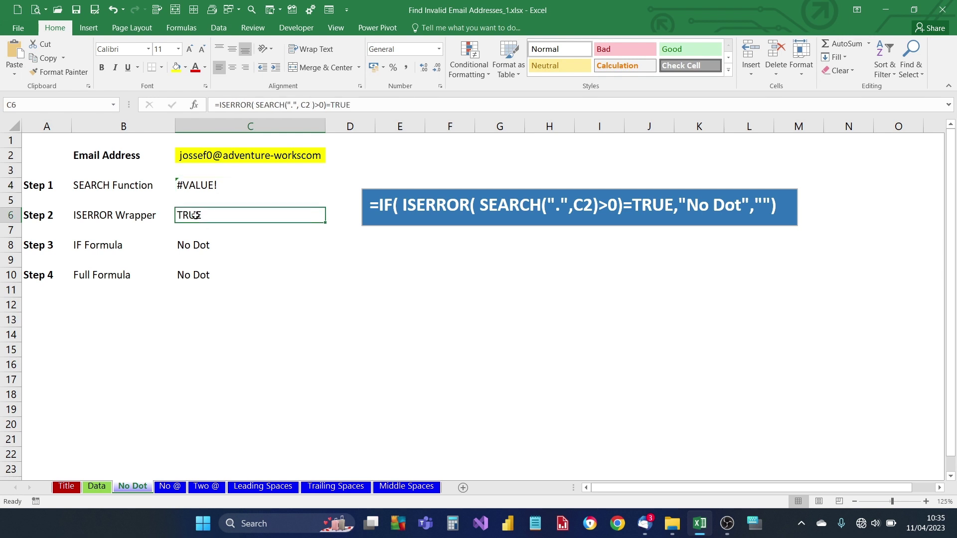
{"action": "left_click", "coordinate": [209, 241]}
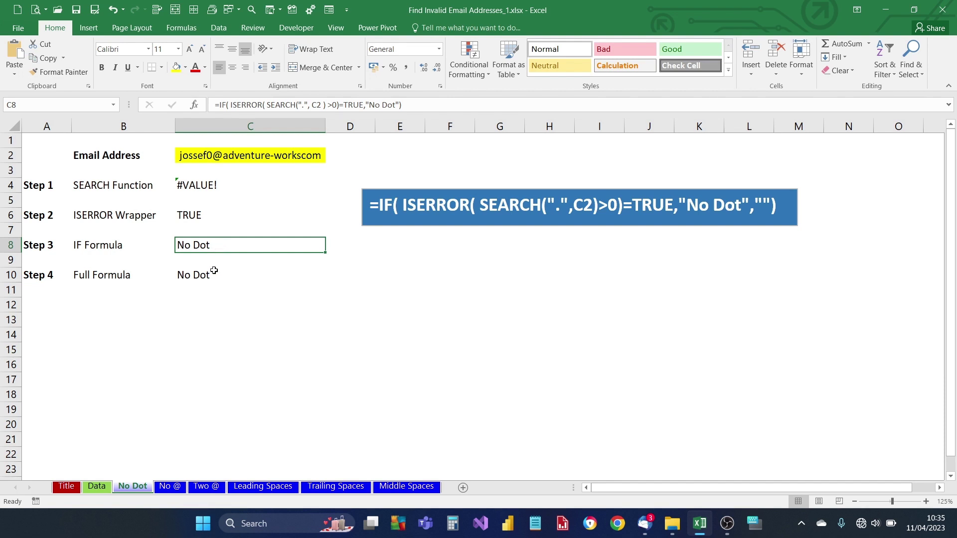
{"action": "left_click", "coordinate": [215, 274]}
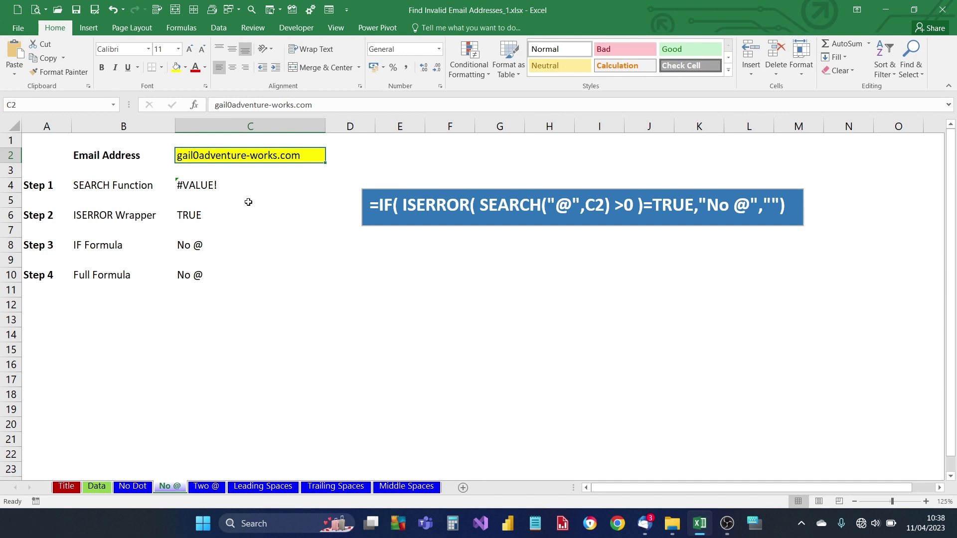
Step through the No @ SEARCH, ISERROR, IF and full formulas in C4–C10.
{"action": "left_click", "coordinate": [223, 188]}
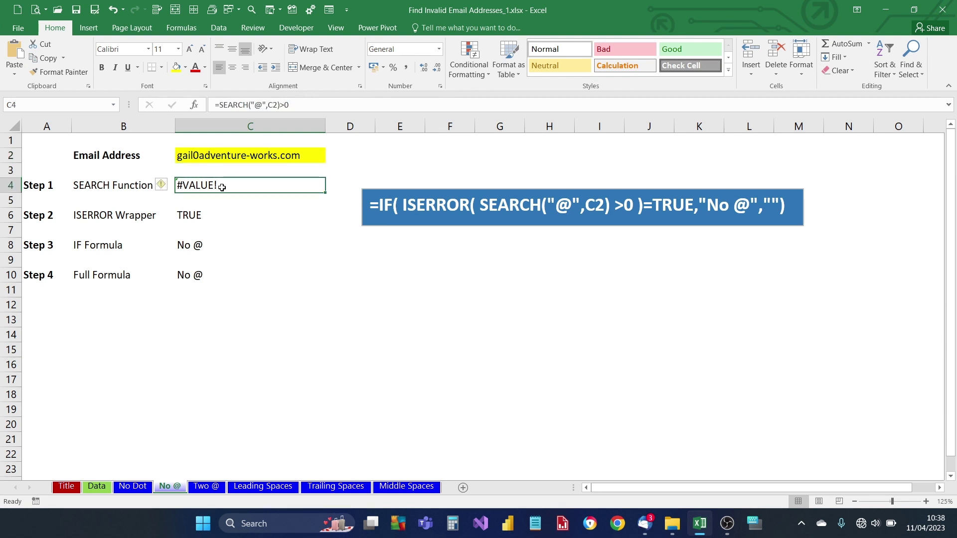
{"action": "left_click", "coordinate": [214, 214]}
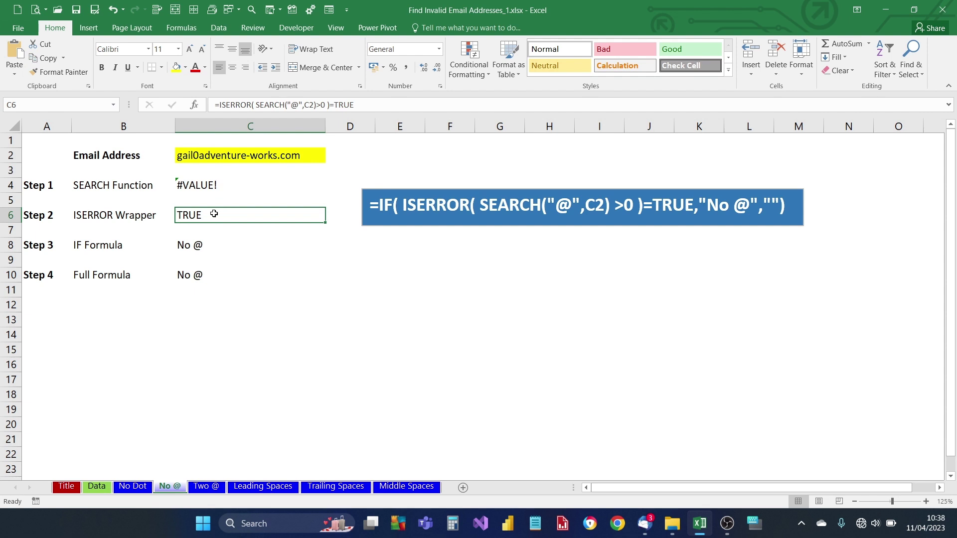
{"action": "left_click", "coordinate": [207, 247]}
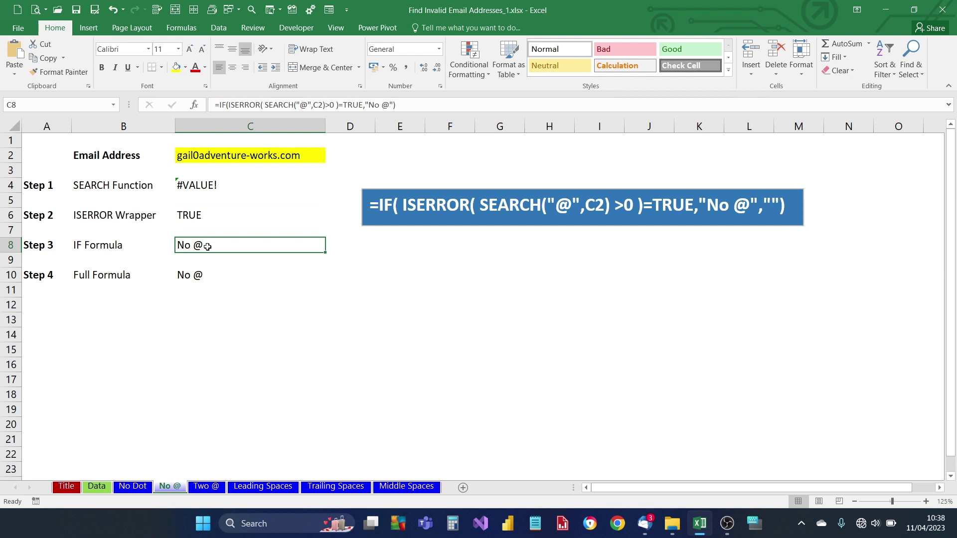
{"action": "left_click", "coordinate": [206, 273]}
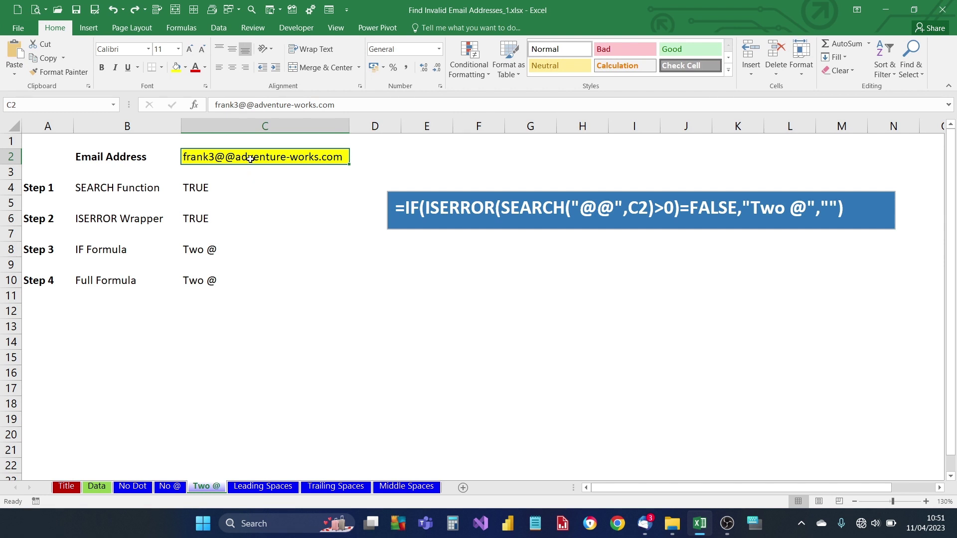
Compare the Two @ SEARCH and ISERROR steps, review IF and full formulas, then open Leading Spaces.
{"action": "left_click", "coordinate": [211, 186]}
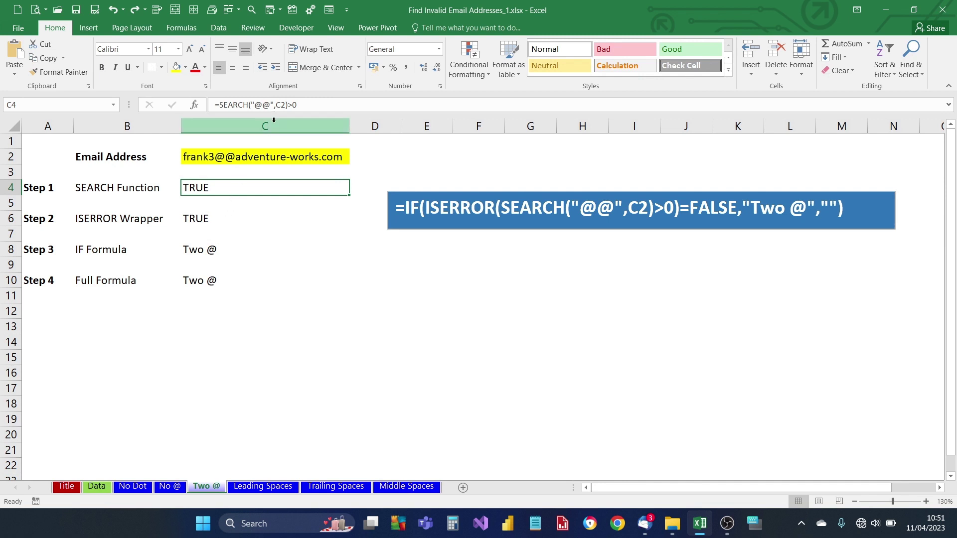
{"action": "left_click", "coordinate": [222, 215]}
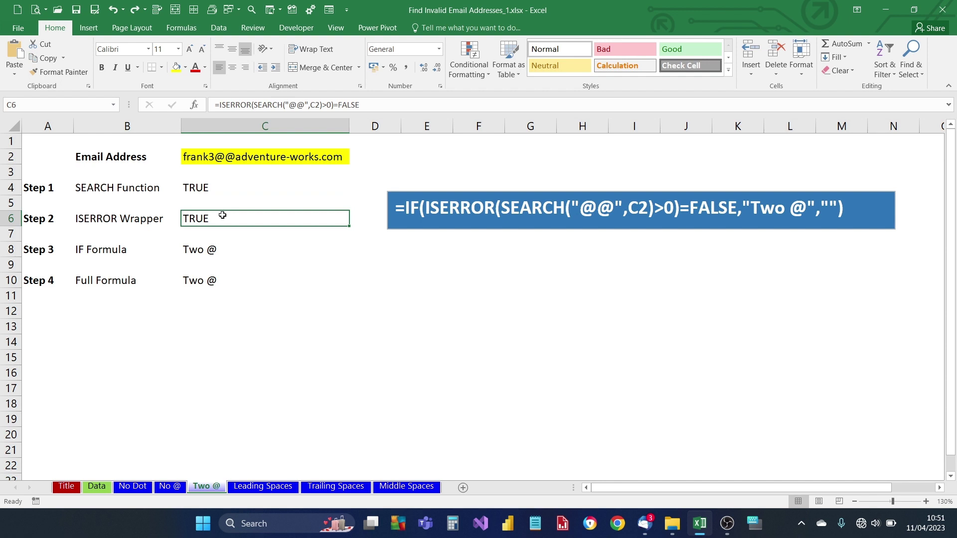
{"action": "left_click", "coordinate": [242, 185]}
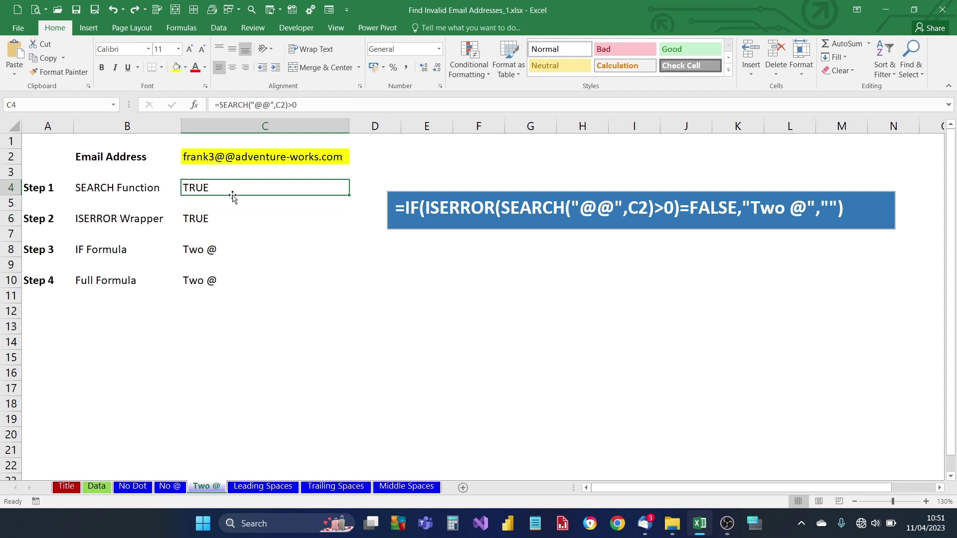
{"action": "left_click", "coordinate": [220, 216]}
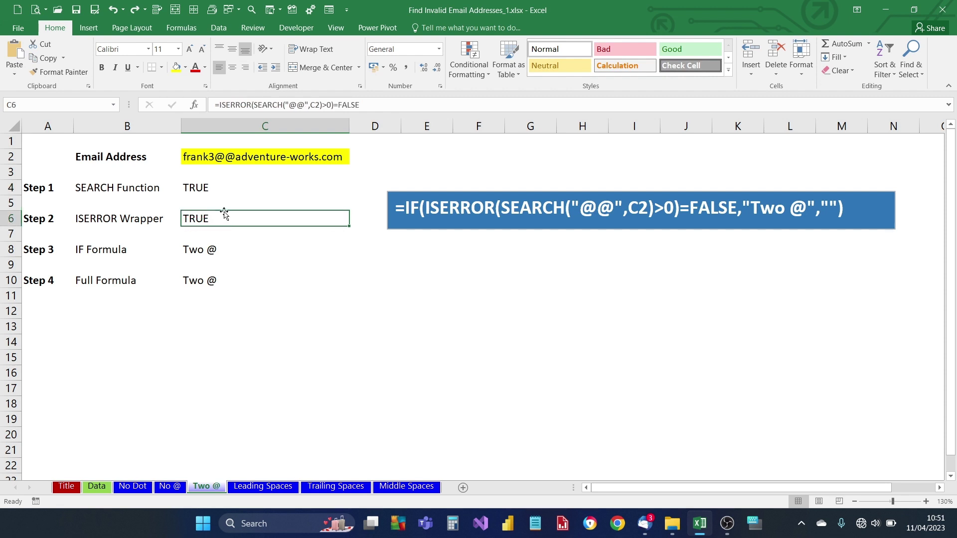
{"action": "left_click", "coordinate": [212, 251]}
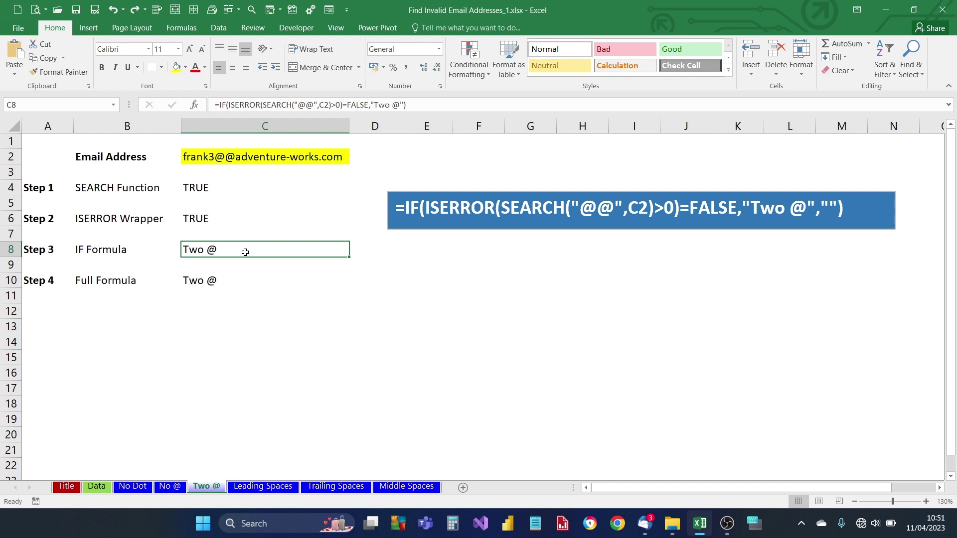
{"action": "left_click", "coordinate": [232, 280]}
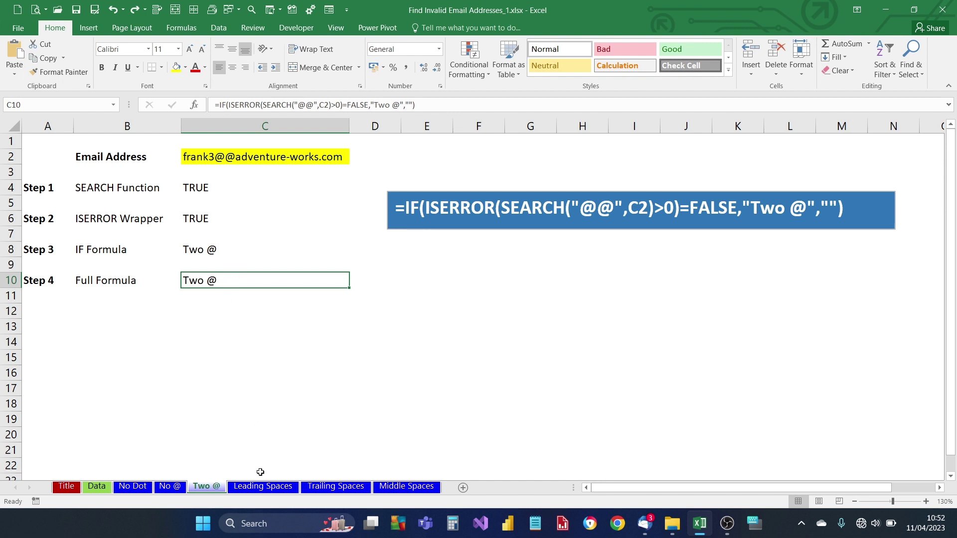
{"action": "left_click", "coordinate": [263, 487]}
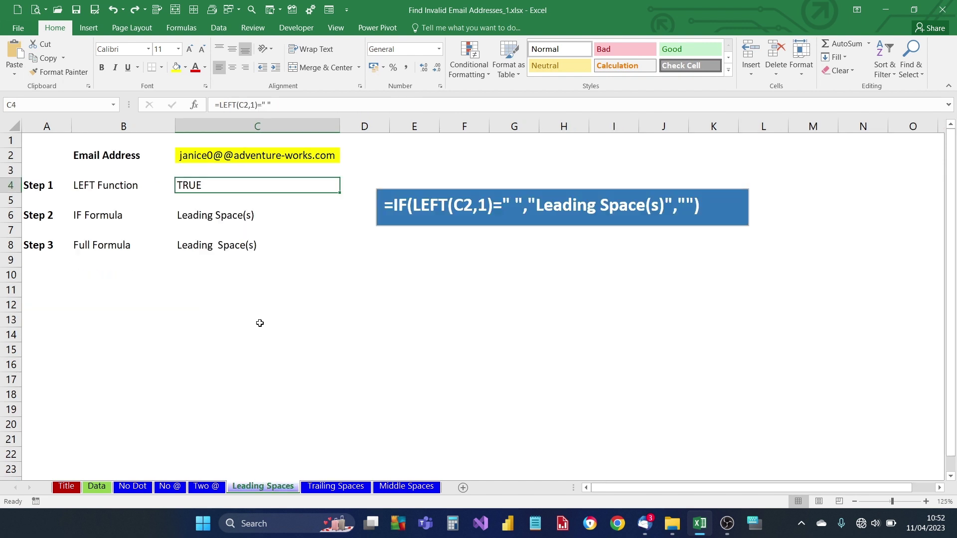
Check the sample address and the Leading Spaces LEFT, IF and full formulas, then open Trailing Spaces.
{"action": "left_click", "coordinate": [227, 157]}
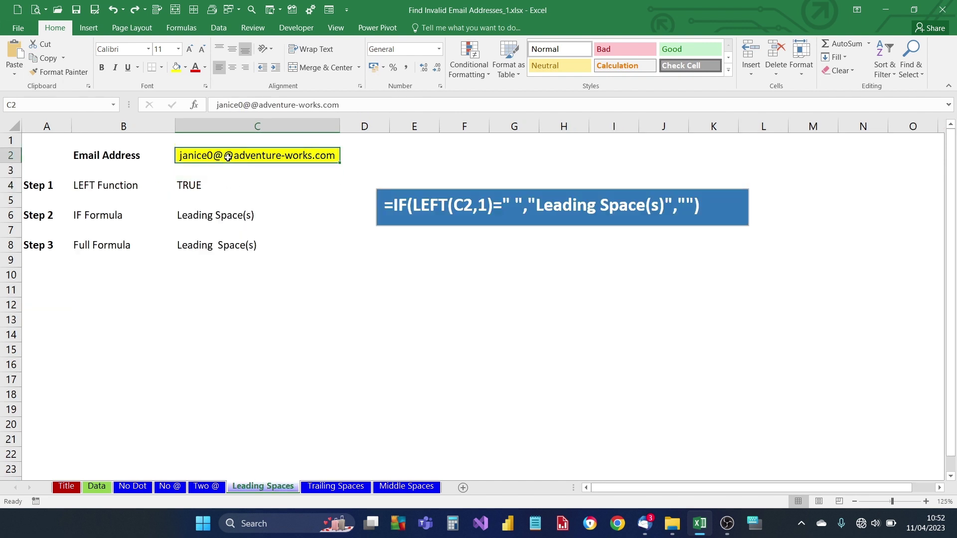
{"action": "left_click", "coordinate": [196, 186]}
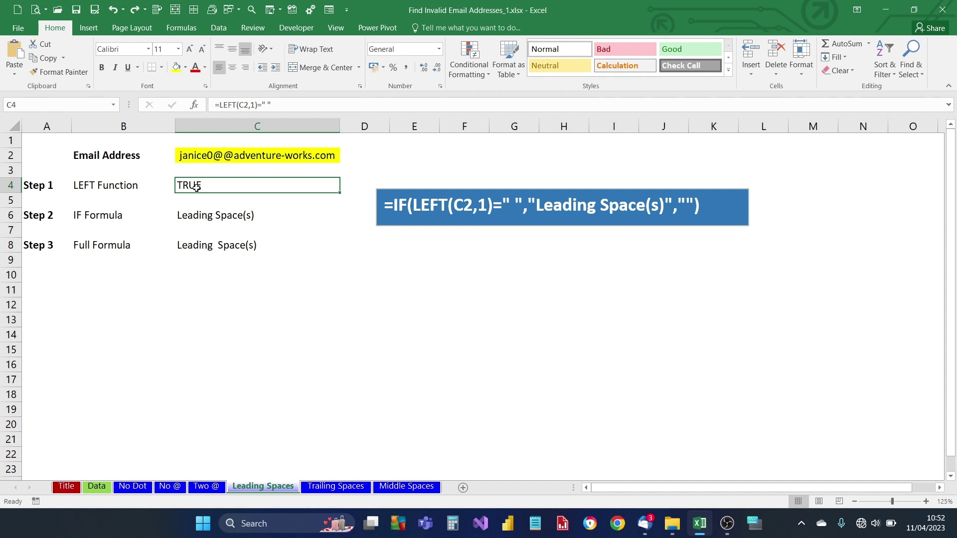
{"action": "left_click", "coordinate": [210, 214]}
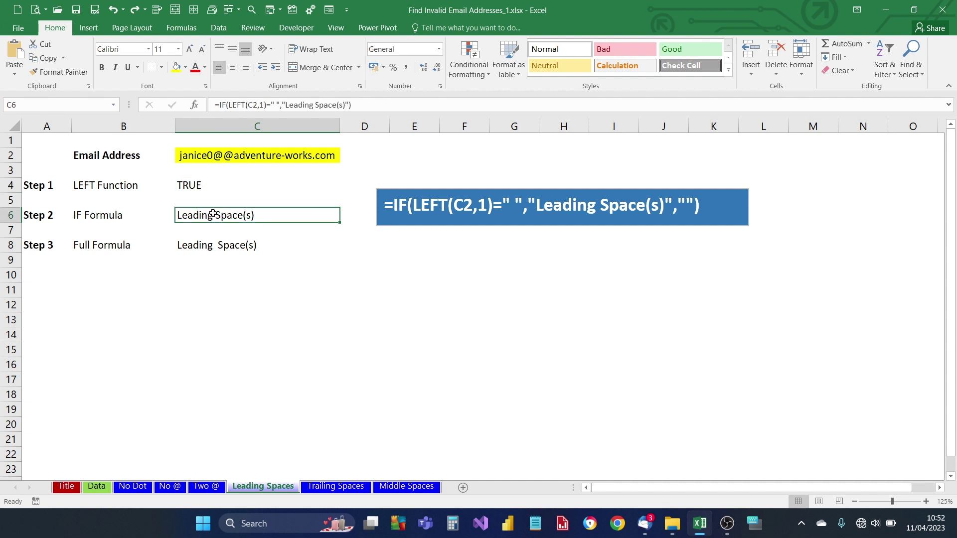
{"action": "left_click", "coordinate": [221, 248]}
{"action": "left_click", "coordinate": [225, 256]}
{"action": "left_click", "coordinate": [224, 243]}
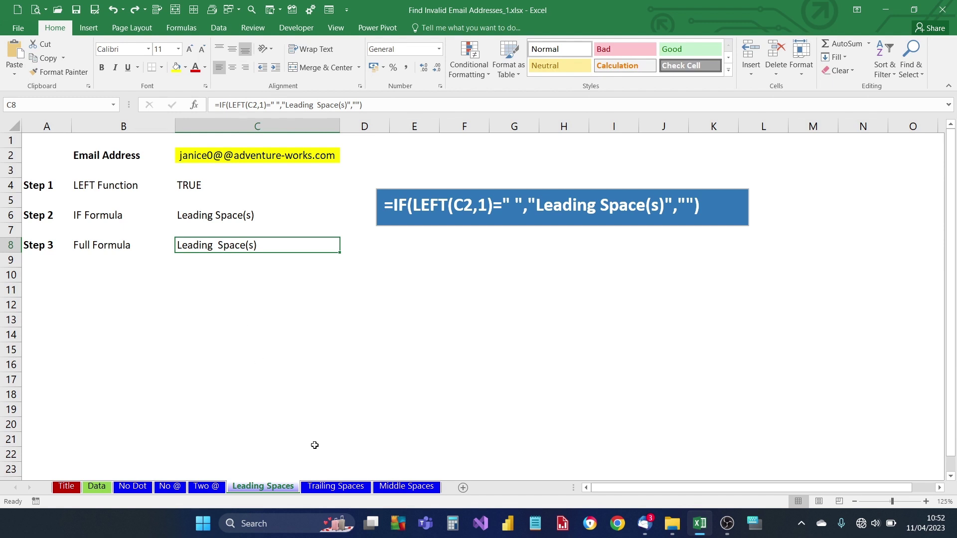
{"action": "left_click", "coordinate": [327, 488]}
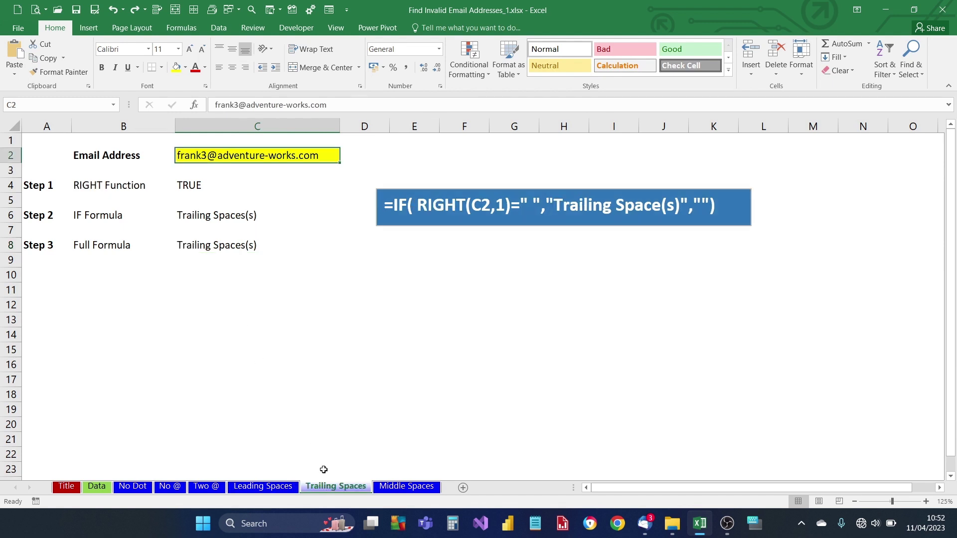
View the Trailing Spaces RIGHT check, IF formula and full trailing-space formula in C4, C6, C8.
{"action": "left_click", "coordinate": [218, 187]}
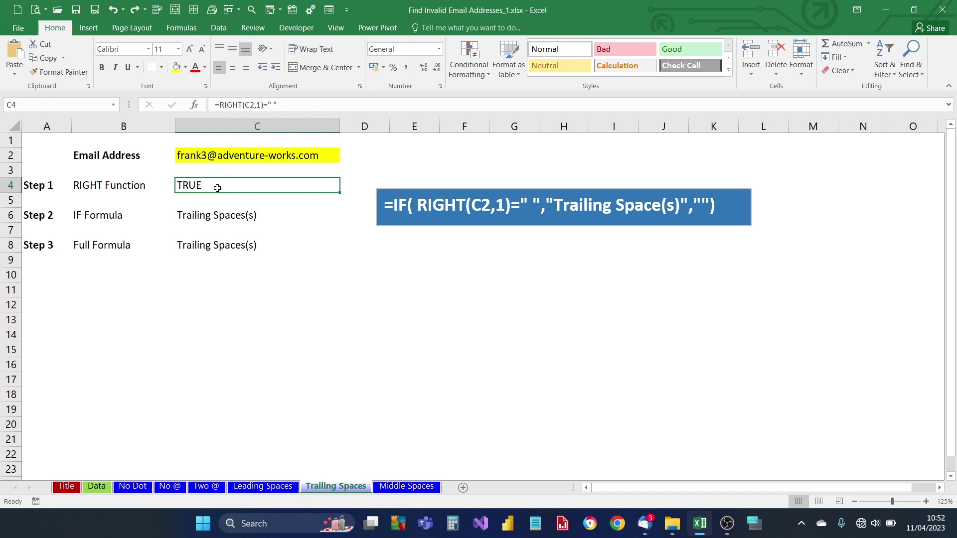
{"action": "left_click", "coordinate": [213, 215]}
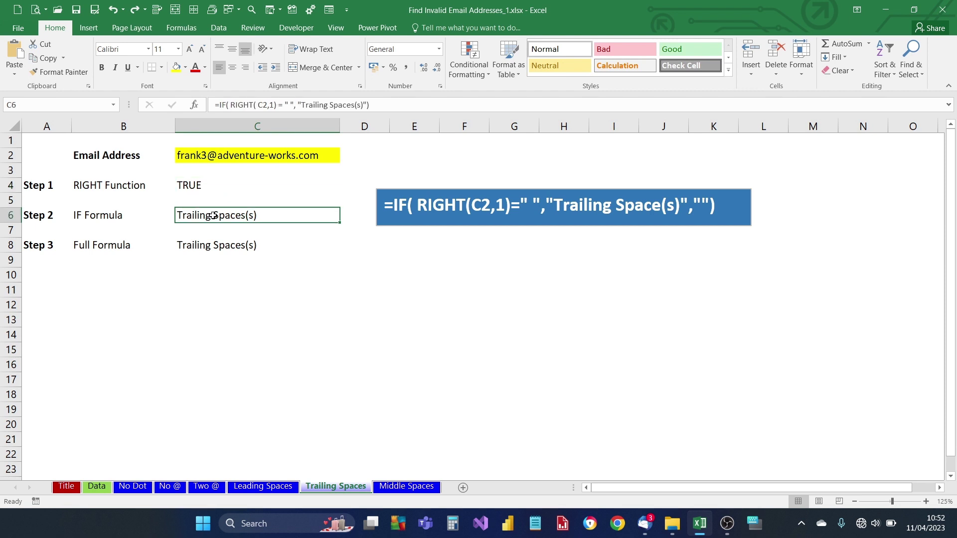
{"action": "left_click", "coordinate": [215, 249]}
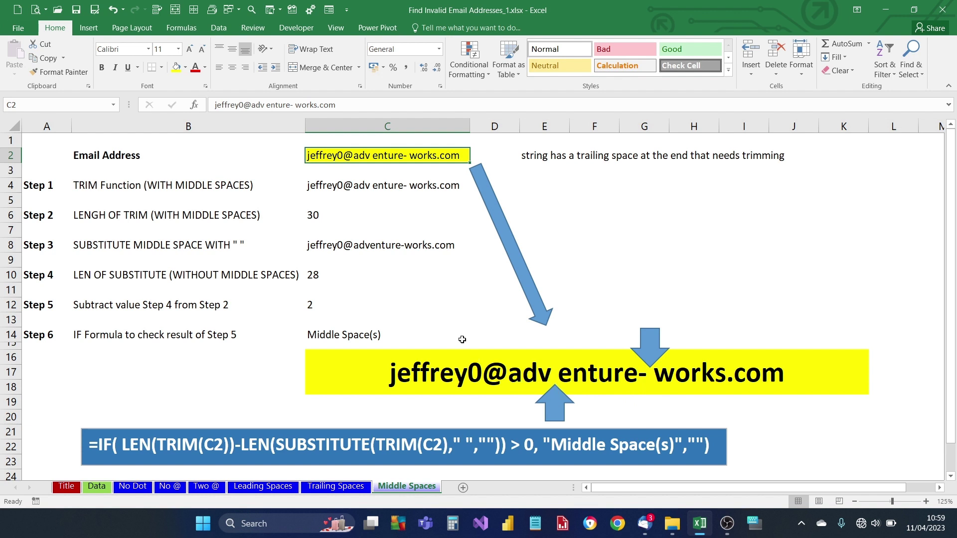
{"action": "left_click", "coordinate": [88, 185]}
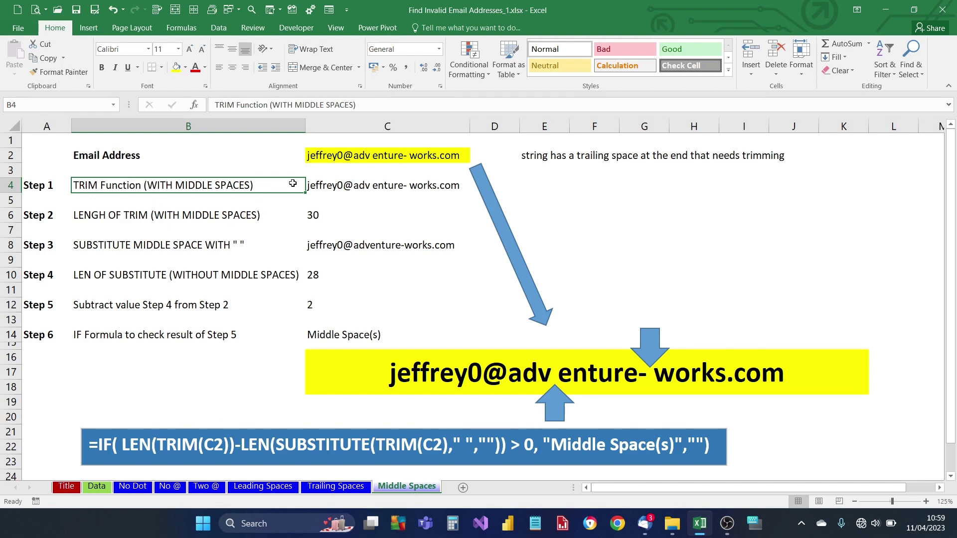
{"action": "left_click", "coordinate": [319, 186]}
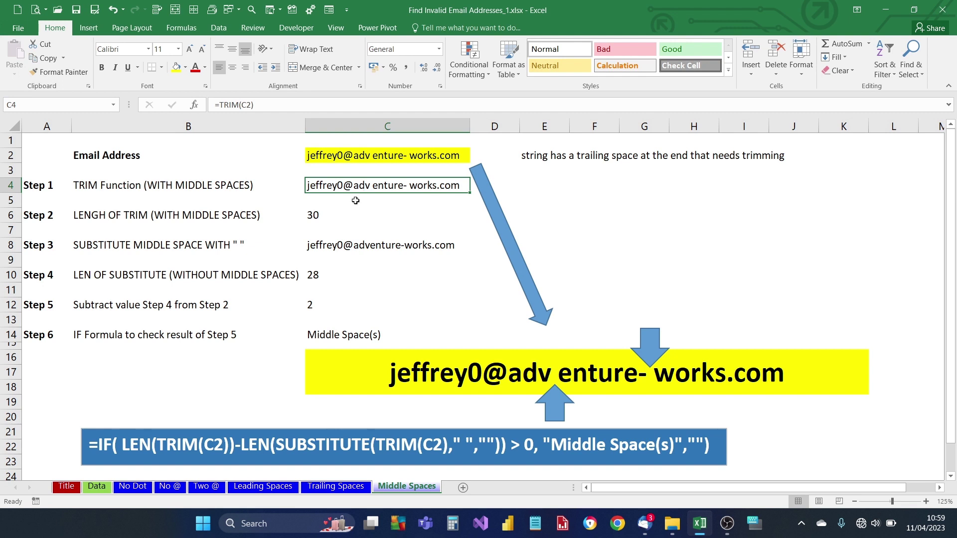
{"action": "left_click", "coordinate": [344, 215]}
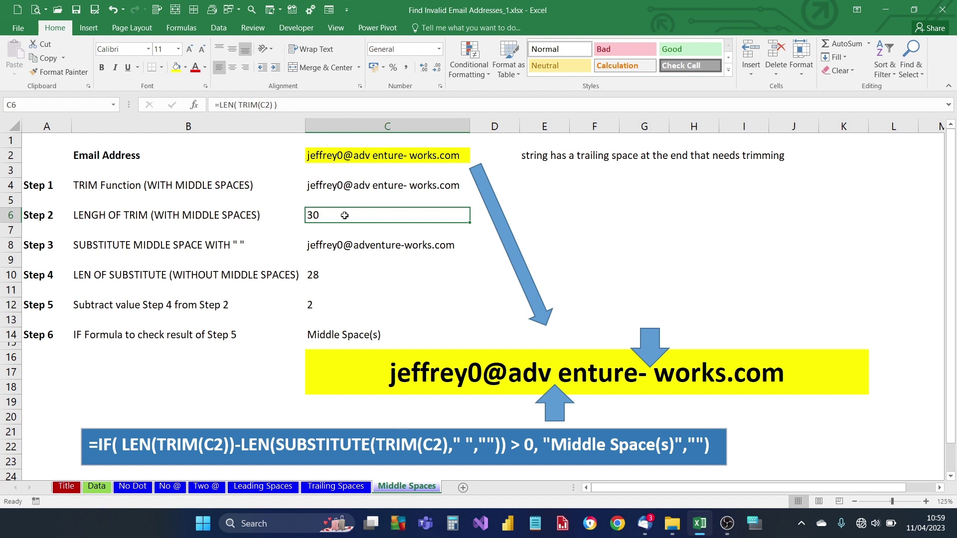
{"action": "left_click", "coordinate": [333, 247]}
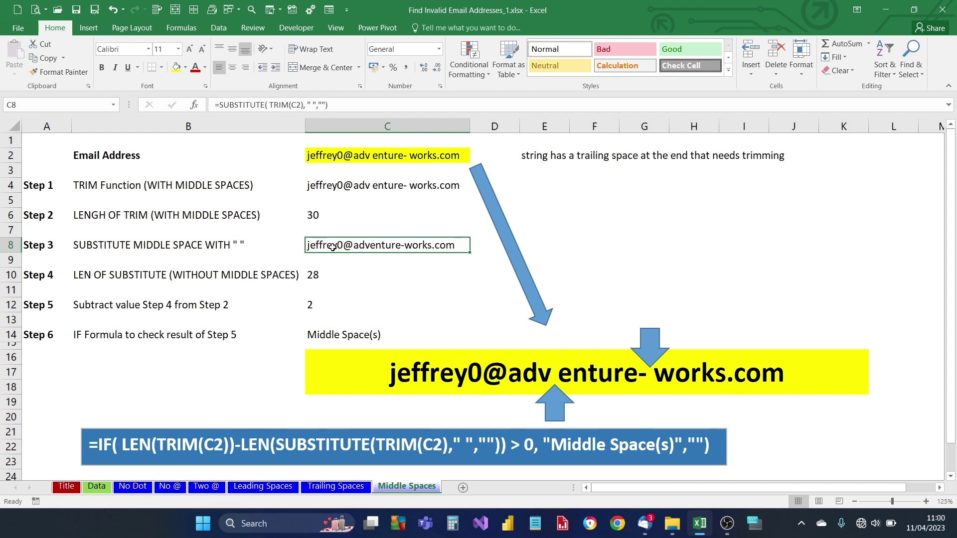
Inspect the SUBSTITUTE, length, subtraction and final IF formulas in C8 through C14.
{"action": "left_click", "coordinate": [249, 245]}
{"action": "left_click", "coordinate": [357, 240]}
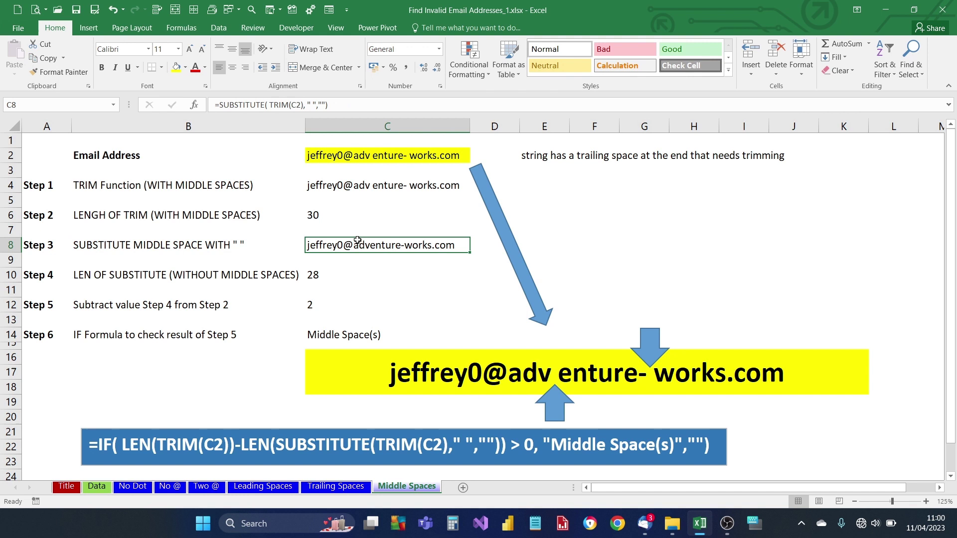
{"action": "left_click", "coordinate": [344, 273]}
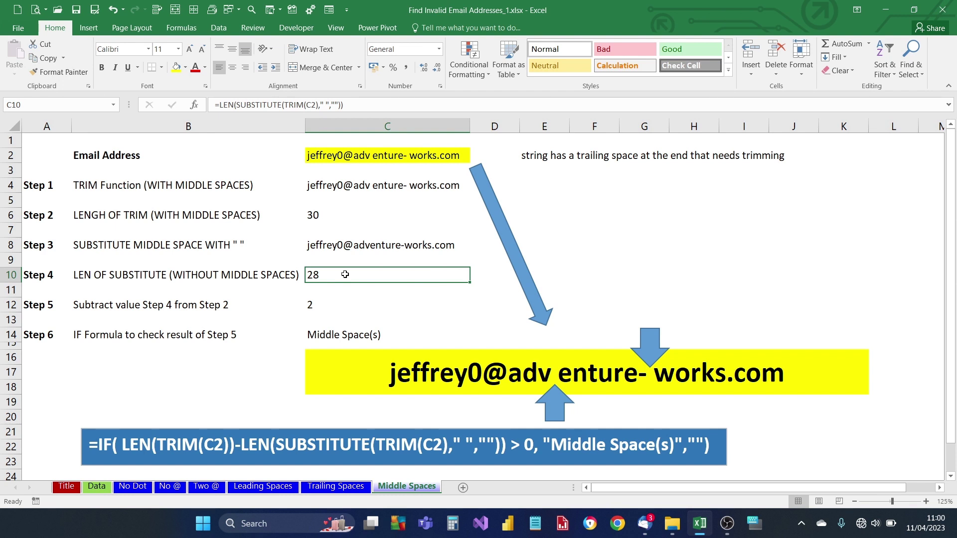
{"action": "left_click", "coordinate": [333, 301]}
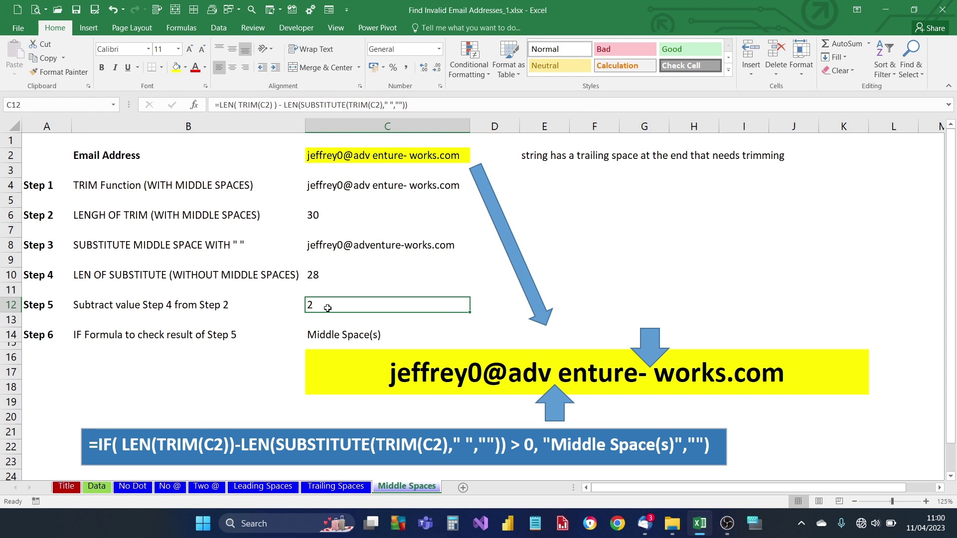
{"action": "left_click", "coordinate": [331, 333]}
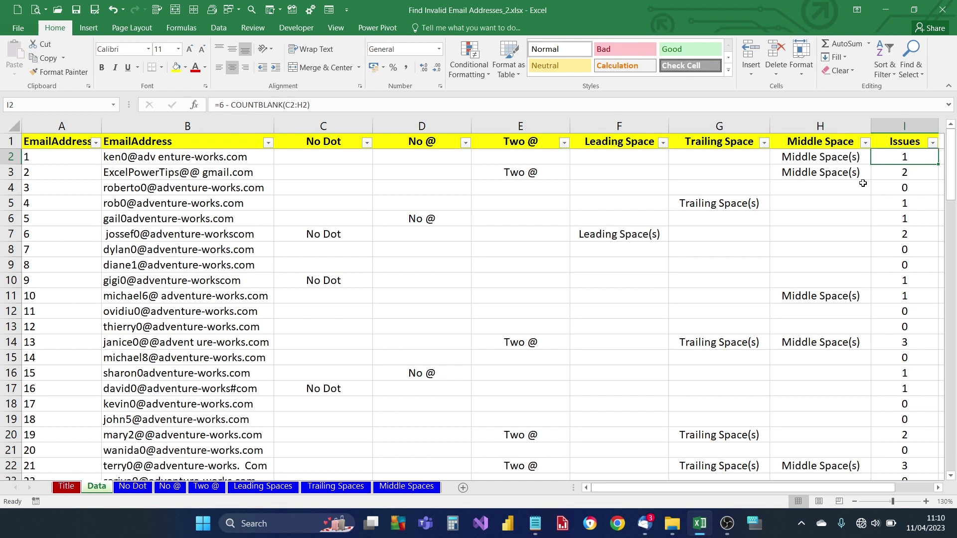
Select the row 2 check cells C2:H2 and inspect the COUNTBLANK Issues formulas in I2 and I4.
{"action": "left_click_drag", "start_coordinate": [322, 158], "coordinate": [730, 156]}
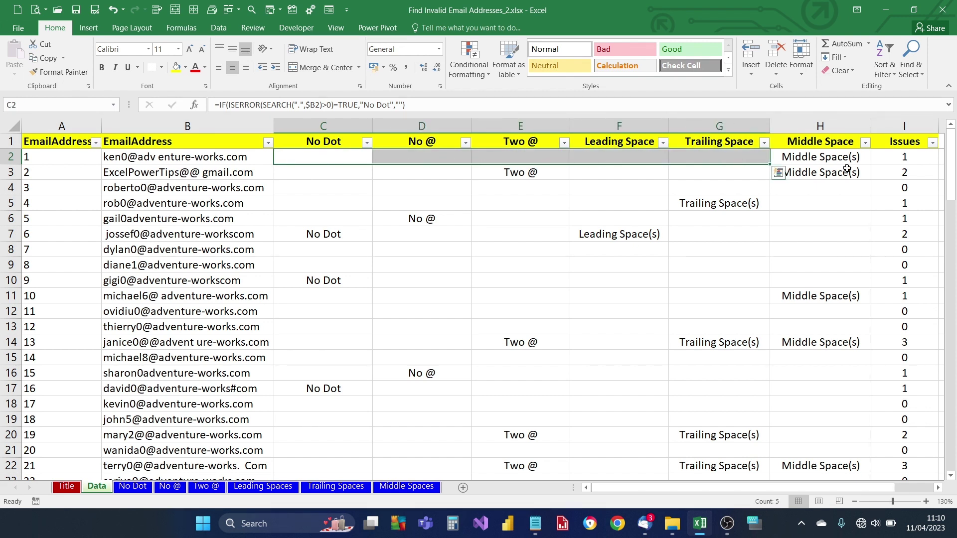
{"action": "left_click_drag", "start_coordinate": [842, 157], "coordinate": [346, 164]}
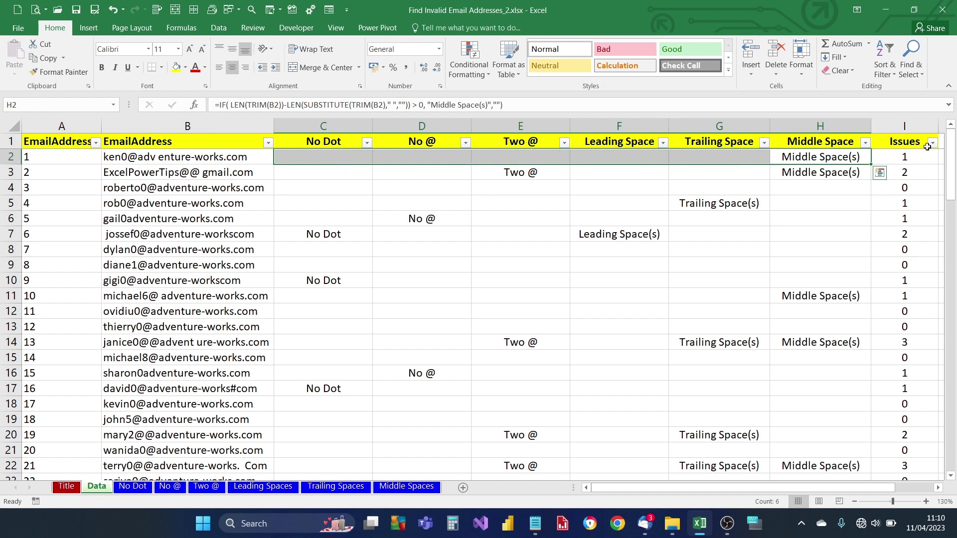
{"action": "left_click", "coordinate": [908, 159]}
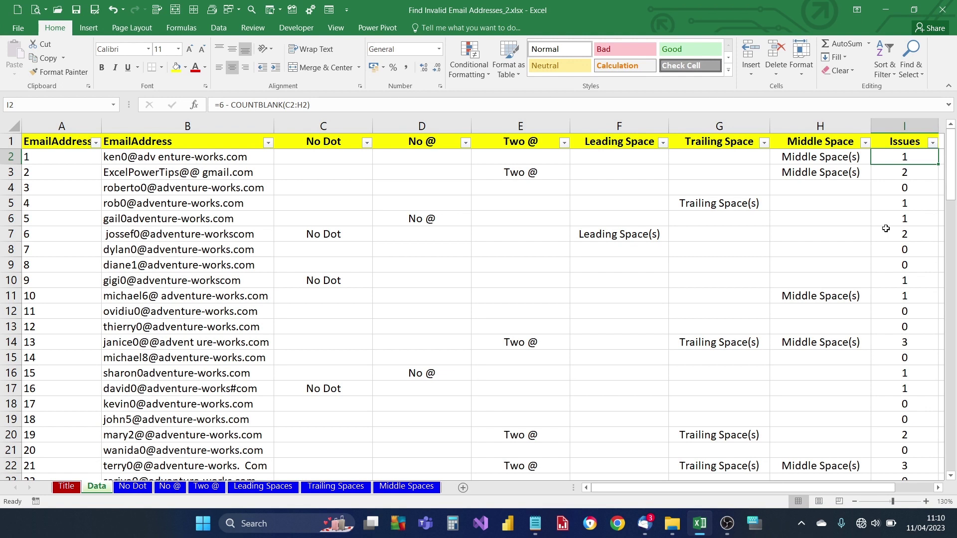
{"action": "left_click", "coordinate": [897, 186]}
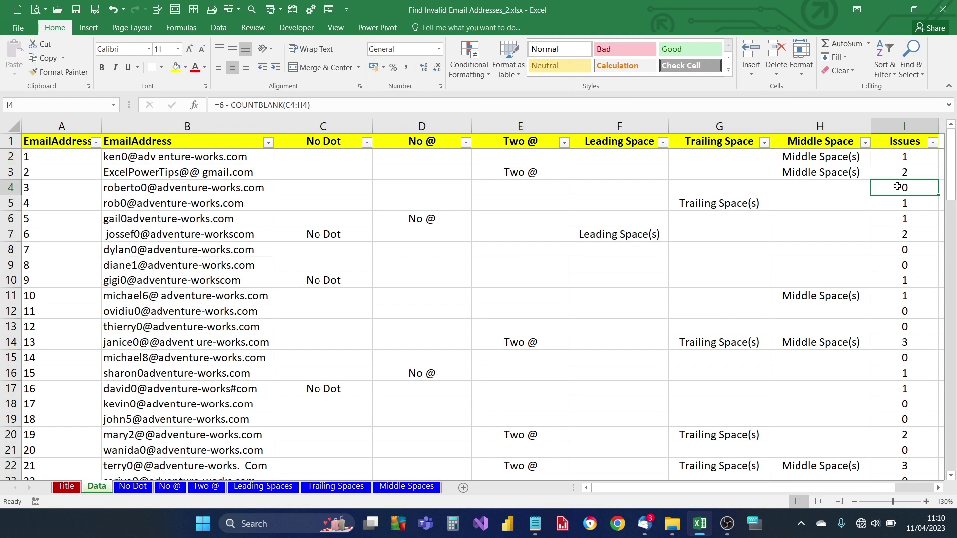
Bring up the Issues column filter choices.
{"action": "left_click", "coordinate": [931, 144]}
{"action": "left_click", "coordinate": [931, 144]}
{"action": "left_click", "coordinate": [931, 144]}
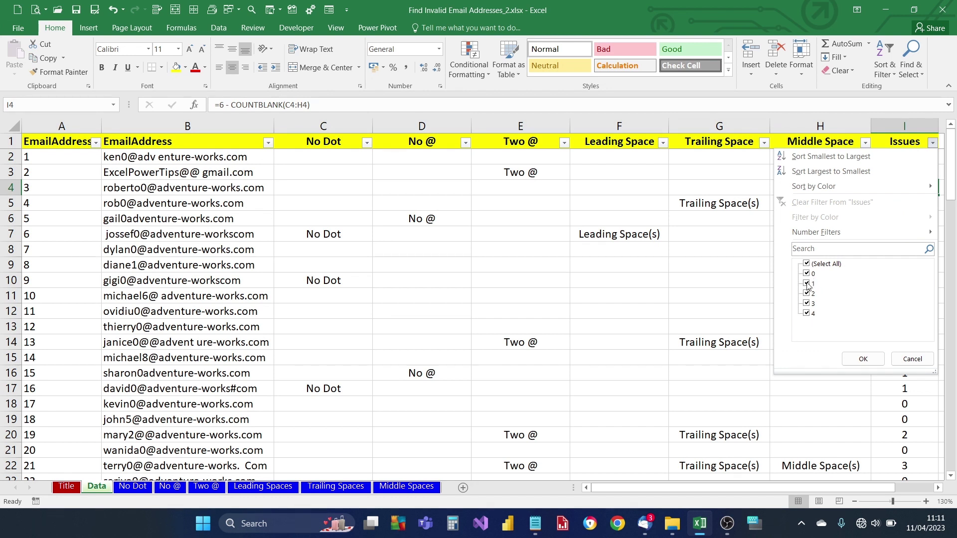
Filter the Issues column to show only rows with 2 issues.
{"action": "left_click", "coordinate": [807, 264]}
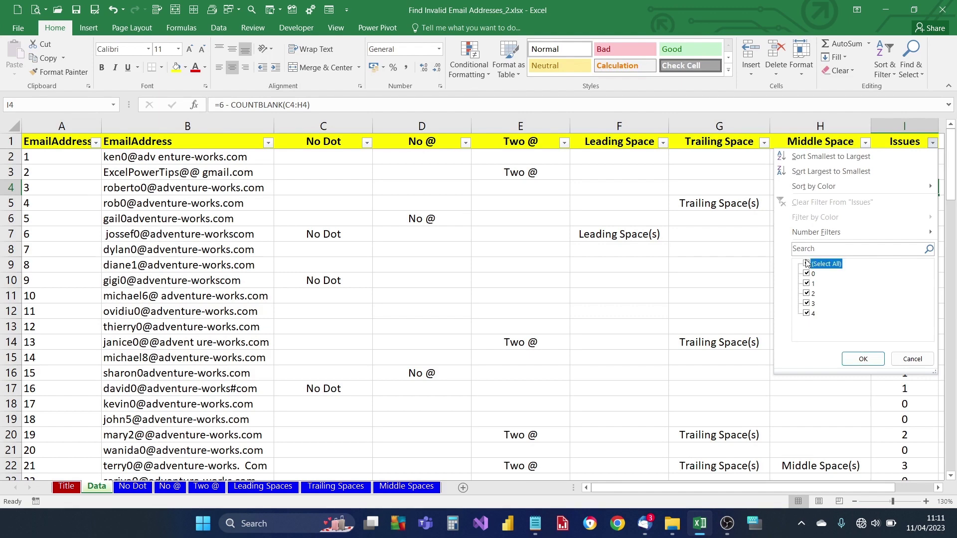
{"action": "left_click", "coordinate": [806, 294]}
{"action": "left_click", "coordinate": [862, 359]}
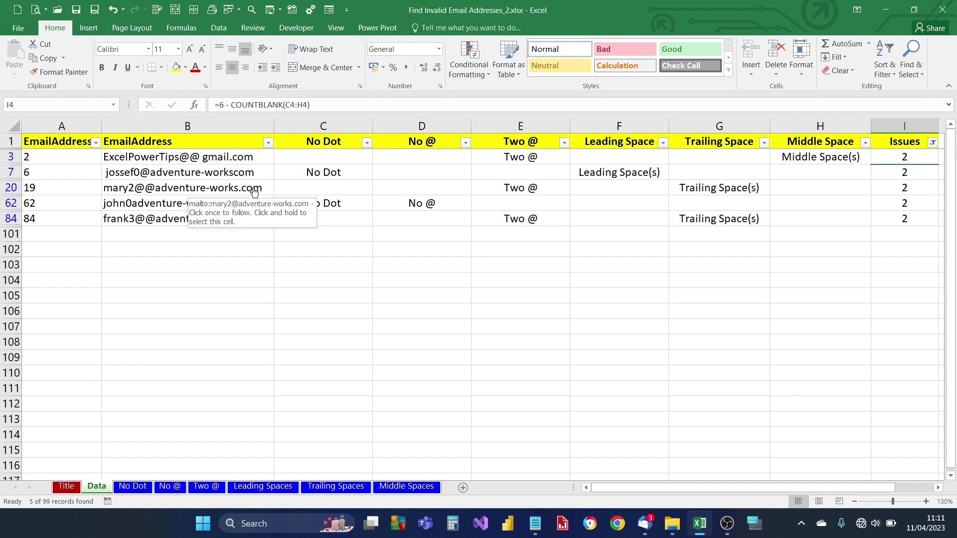
Switch the Issues filter to 4 issues, then clear the filter to show all rows.
{"action": "left_click", "coordinate": [932, 143]}
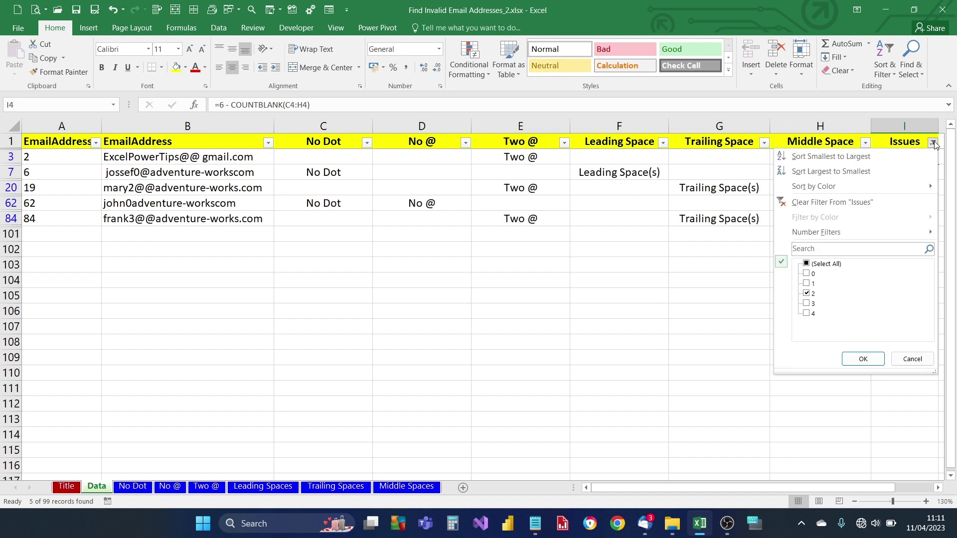
{"action": "left_click", "coordinate": [806, 294]}
{"action": "left_click", "coordinate": [814, 314]}
{"action": "left_click", "coordinate": [862, 358]}
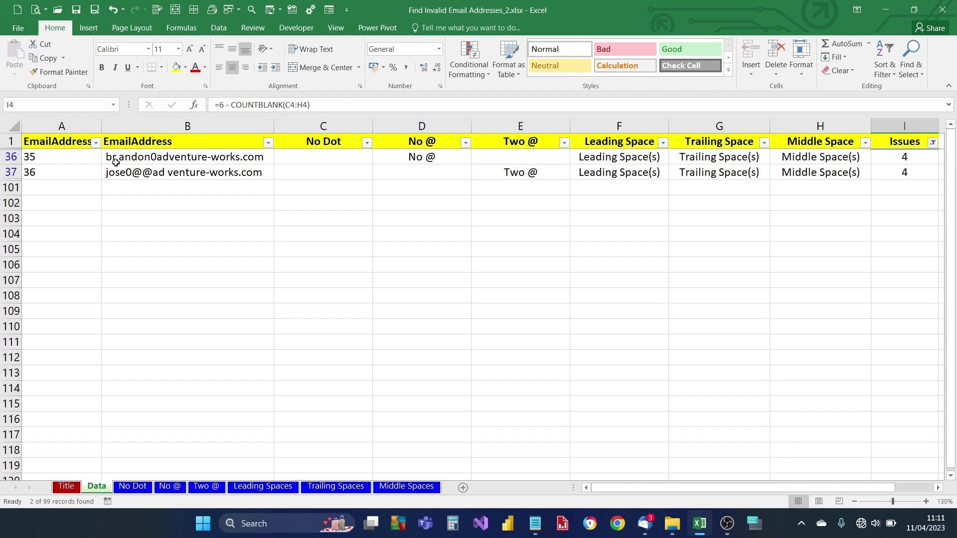
{"action": "left_click", "coordinate": [932, 143]}
{"action": "left_click", "coordinate": [812, 202]}
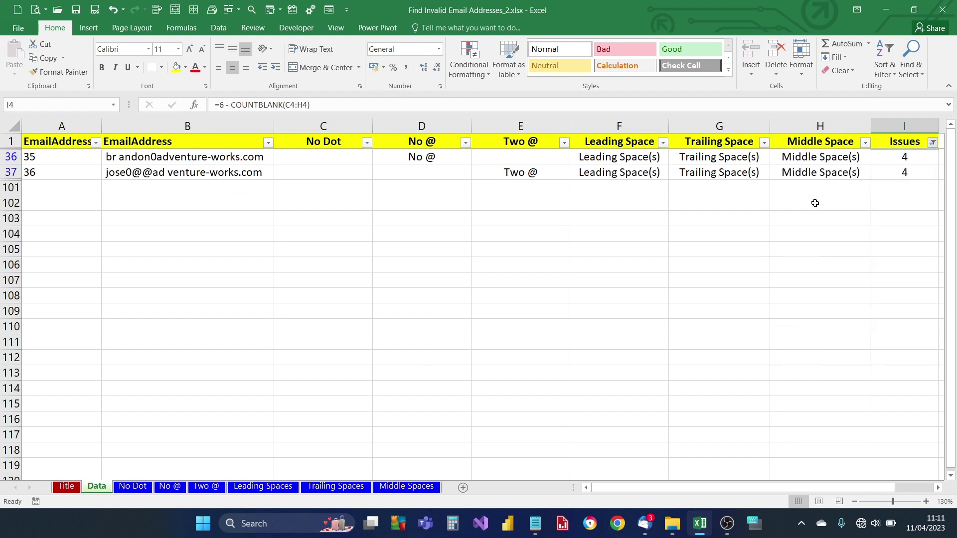